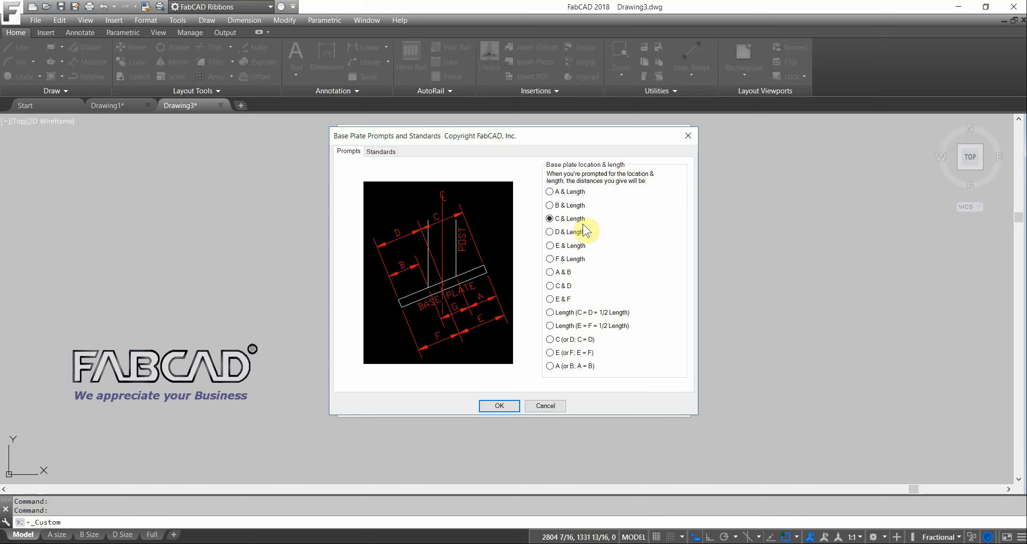
Step: Review the existing base plate standards, then close the base plate configuration and customization settings
click(382, 152)
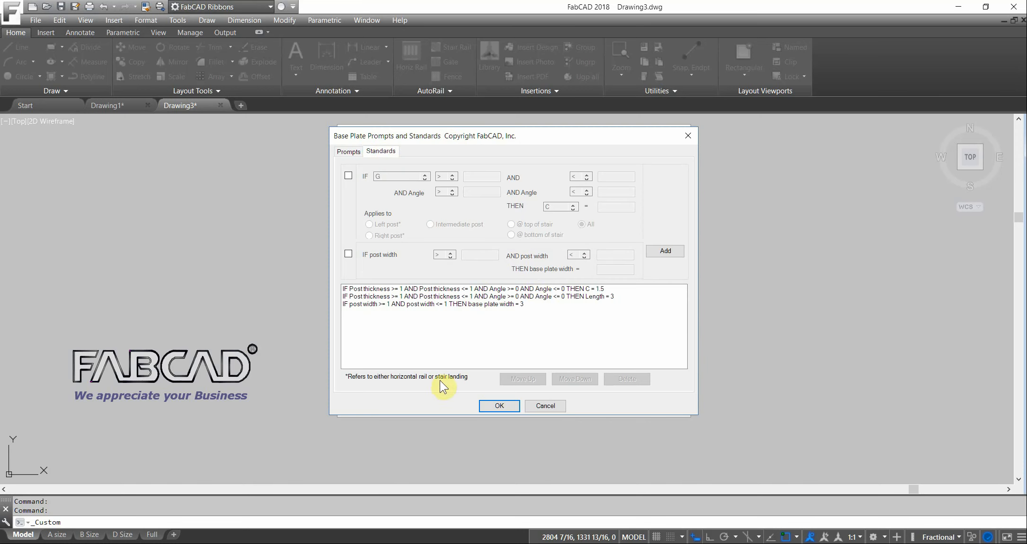
click(503, 407)
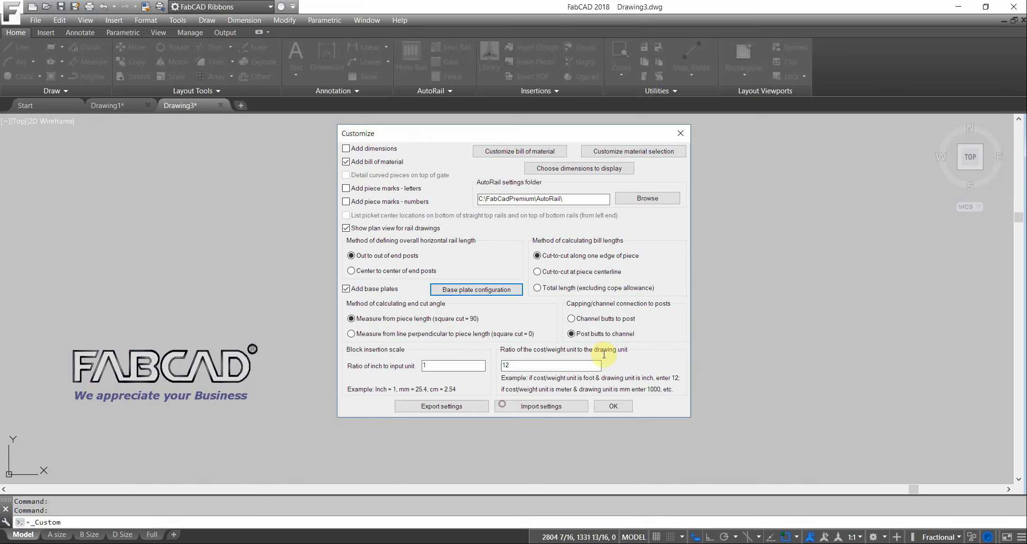
click(427, 487)
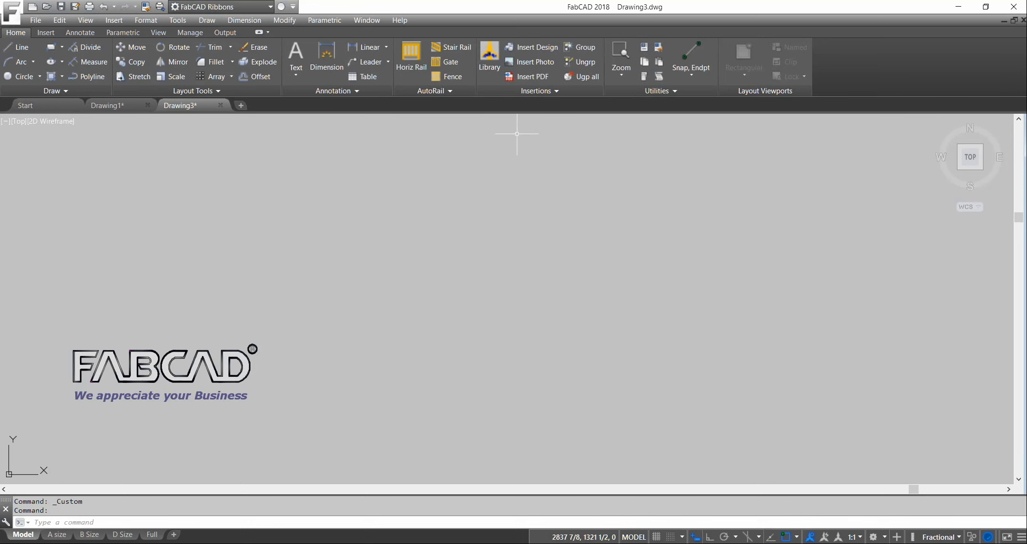
Step: Start a horizontal rail from the 1.5" SQ. Tube rail template and accept its rail dimensions and settings
click(410, 55)
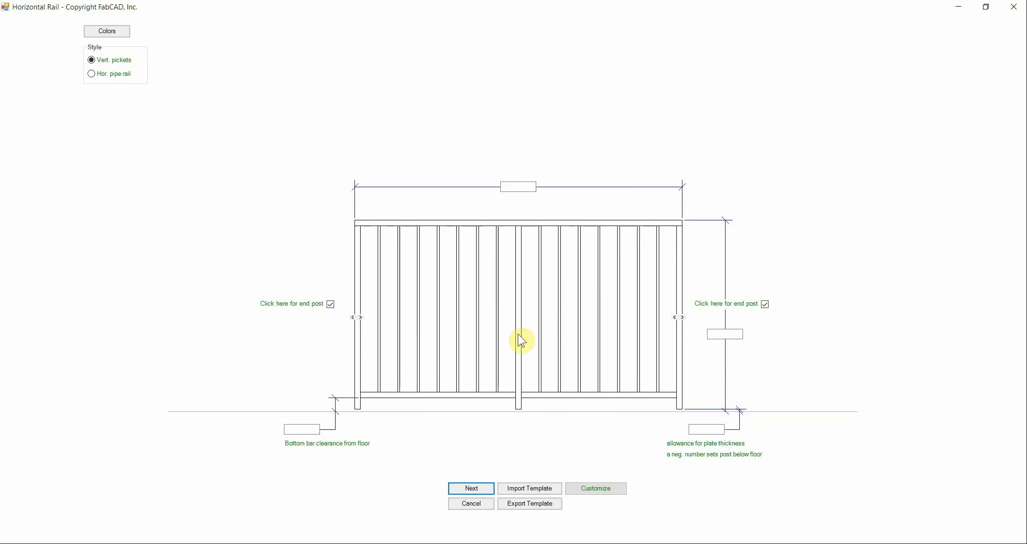
click(530, 488)
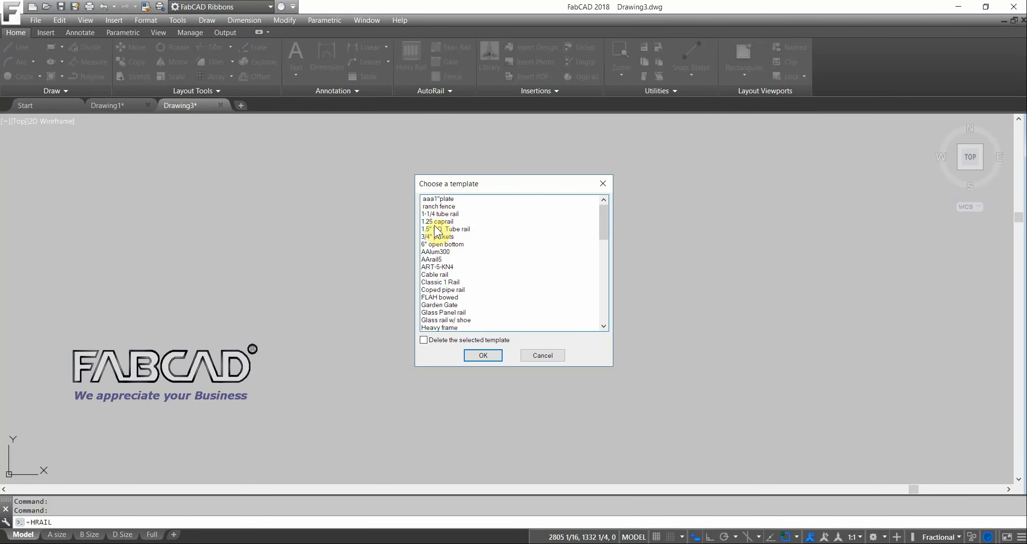
click(464, 229)
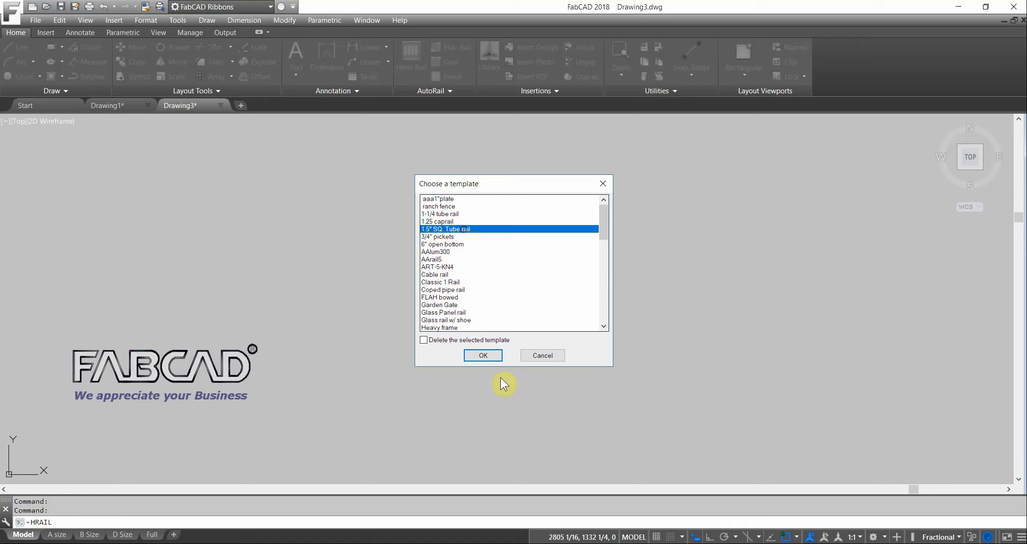
click(481, 356)
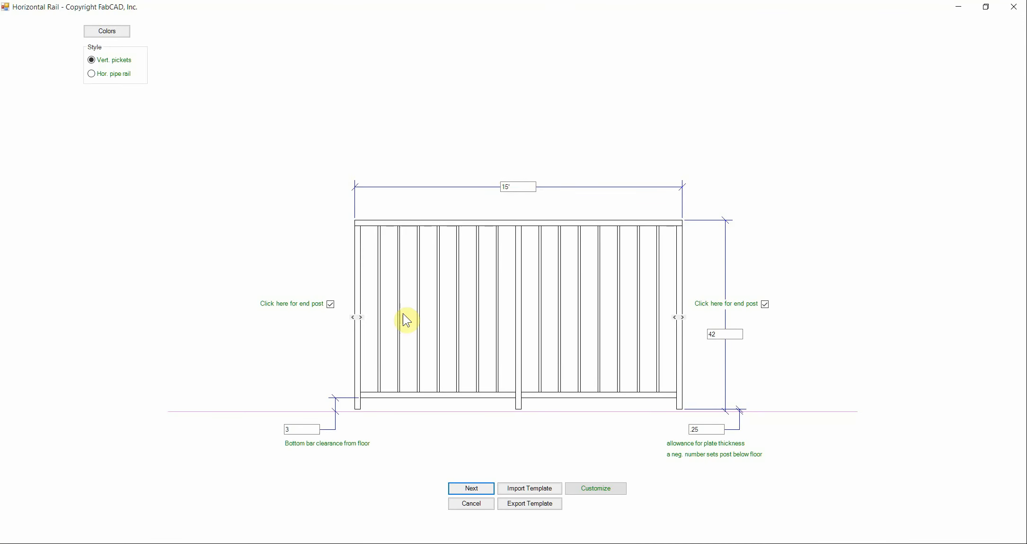
click(704, 430)
click(472, 487)
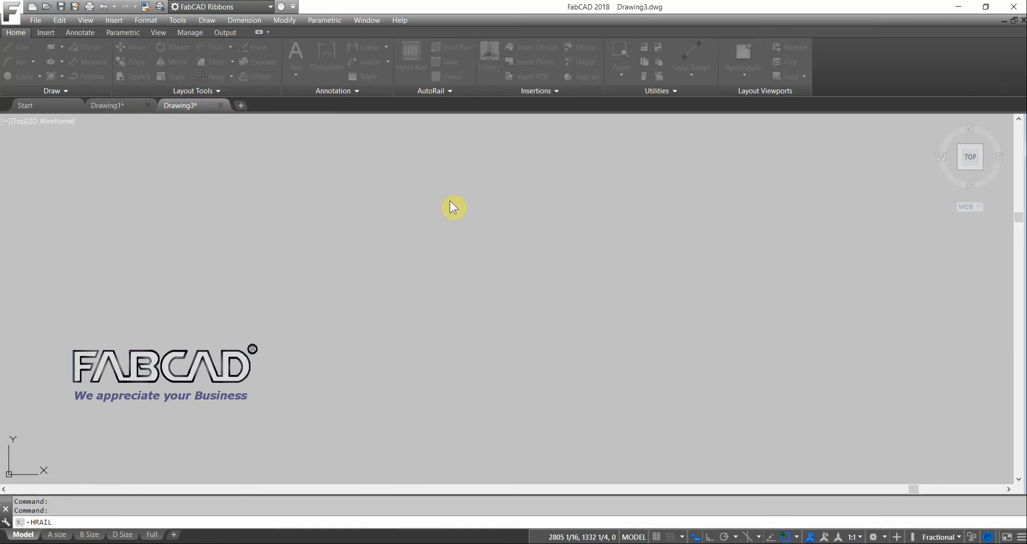
click(312, 281)
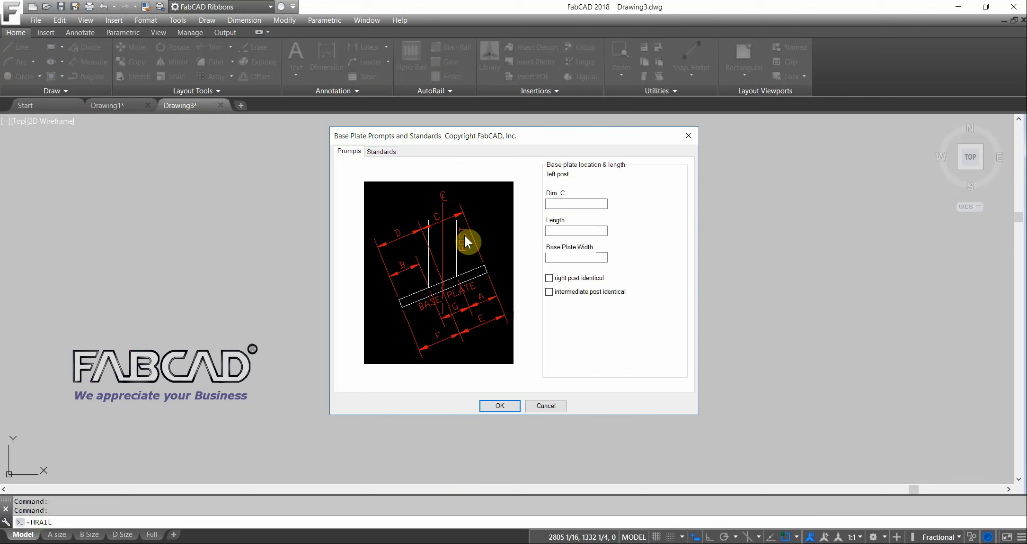
Step: Set the left post's base plate to Dim. C 2, length 4 and width 4, with identical right and intermediate posts
click(553, 204)
text(2)
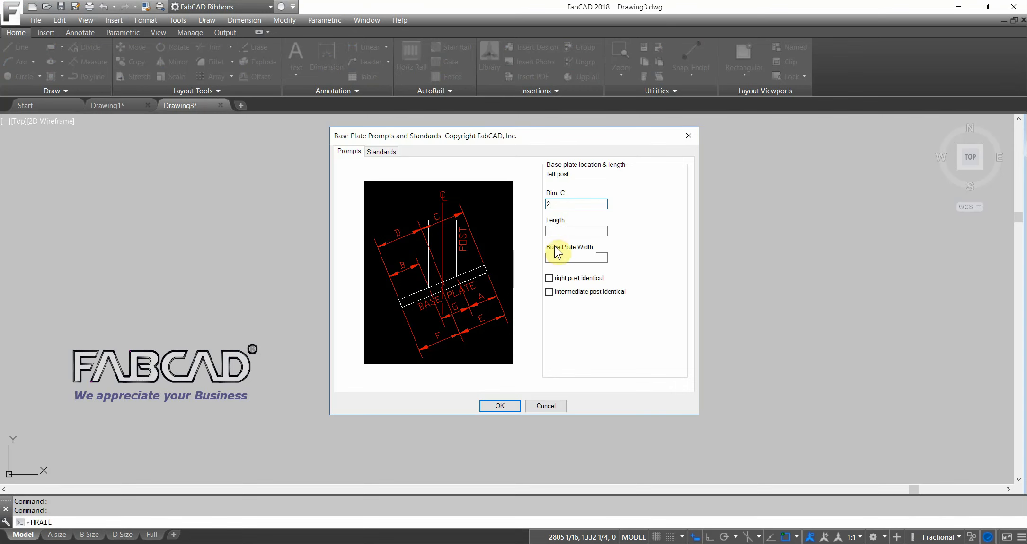
click(567, 231)
text(4)
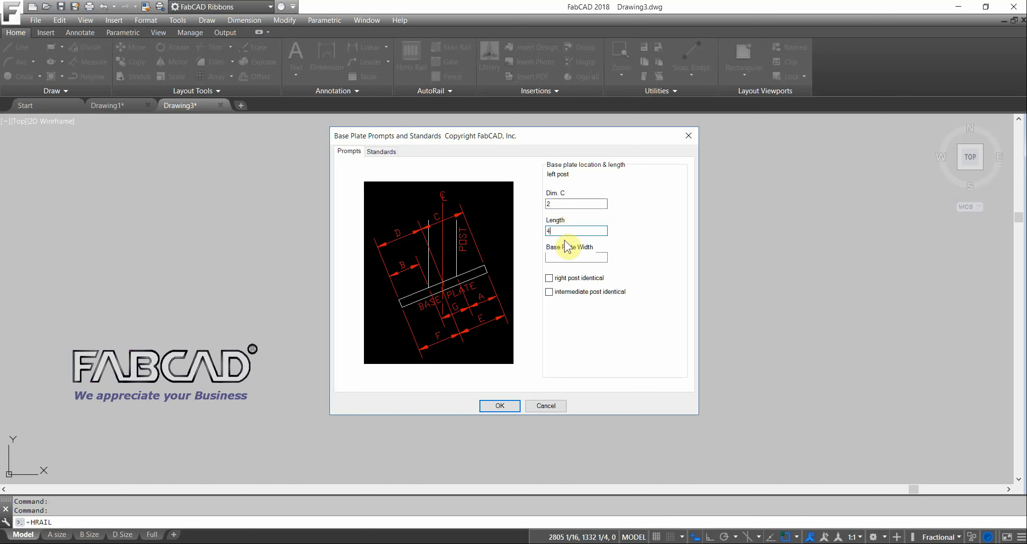
click(564, 256)
text(4)
click(564, 278)
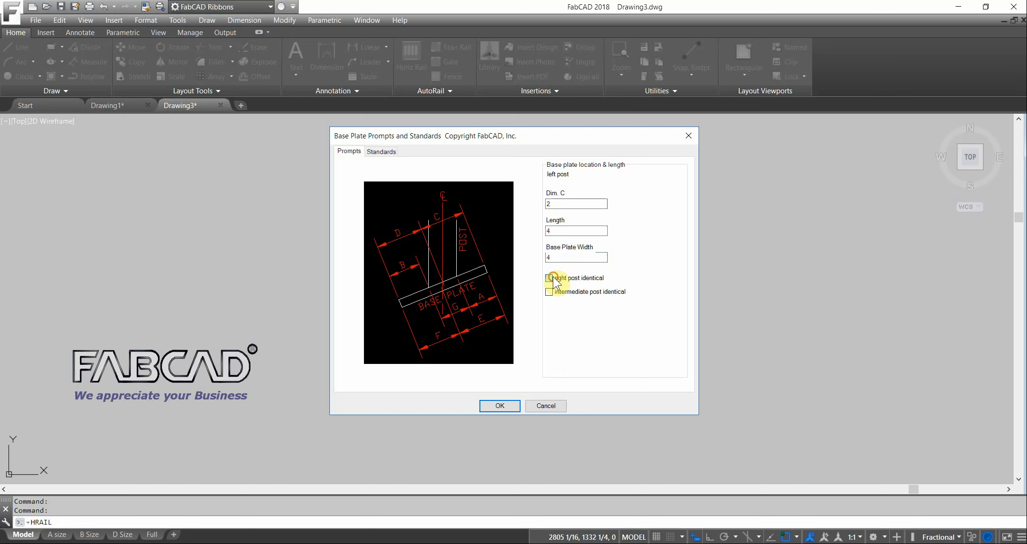
click(551, 291)
click(497, 405)
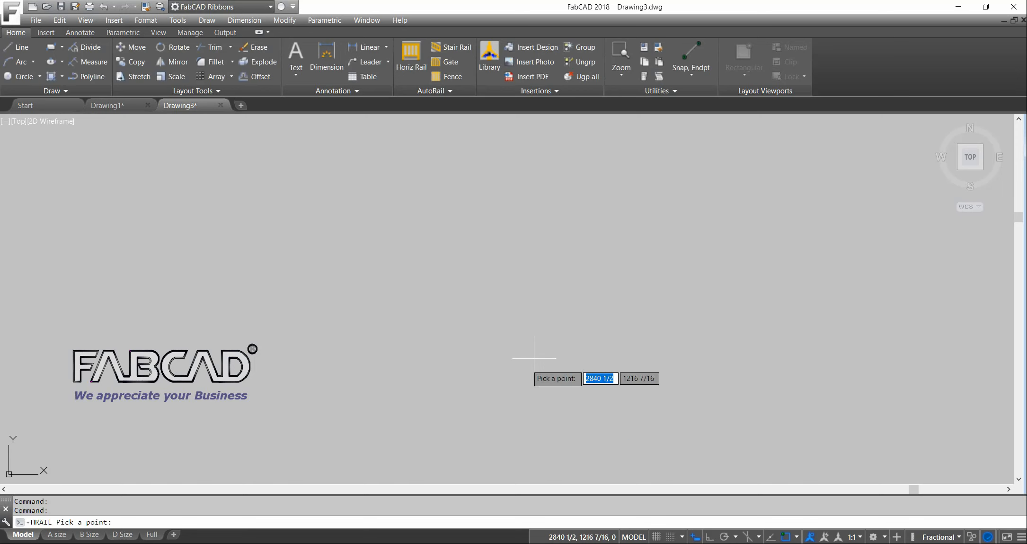
Step: Place the rail drawing to the right of the logo and its bill of material directly below the rail elevation
click(504, 298)
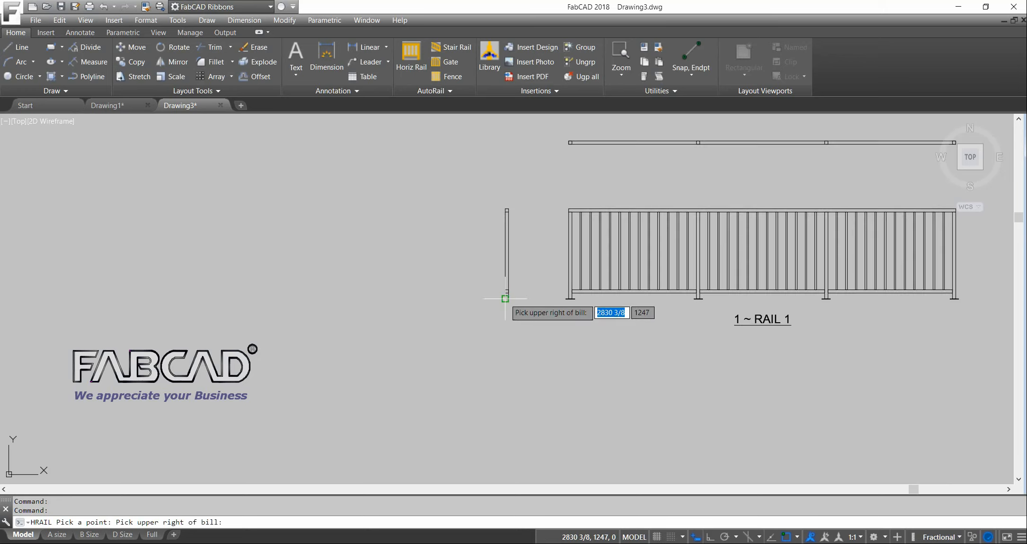
click(964, 353)
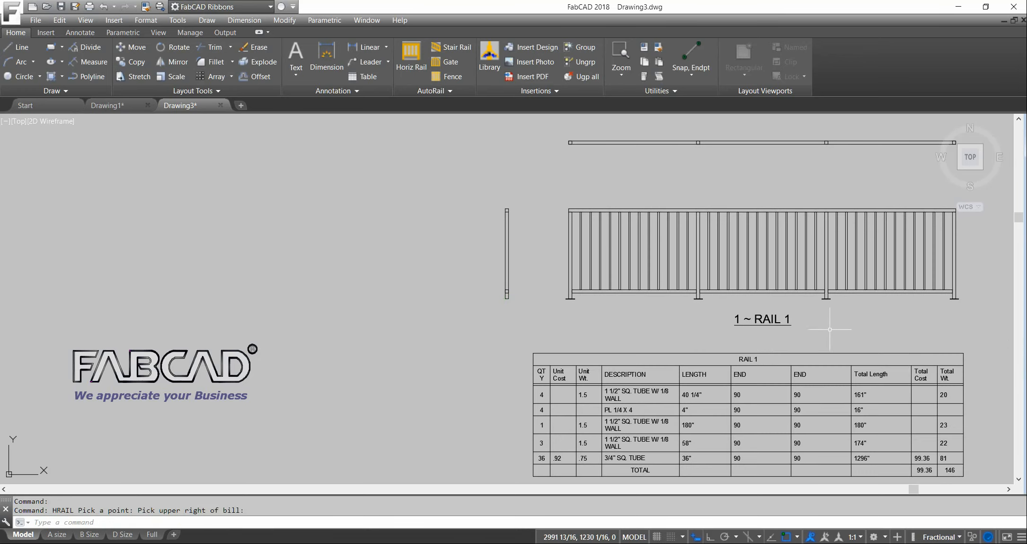
scroll(909, 350, down, 3)
scroll(645, 303, up, 1)
scroll(645, 303, down, 2)
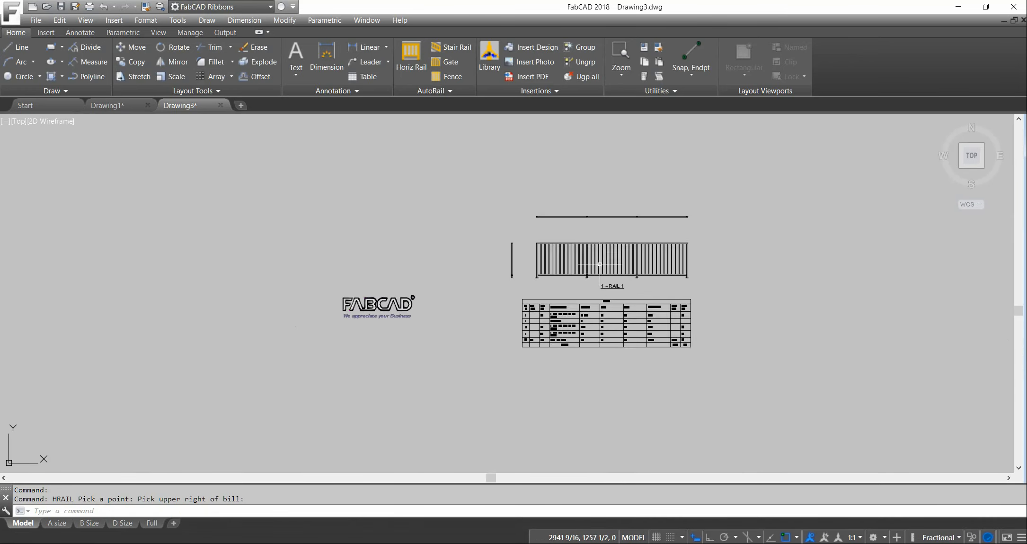
scroll(620, 199, up, 4)
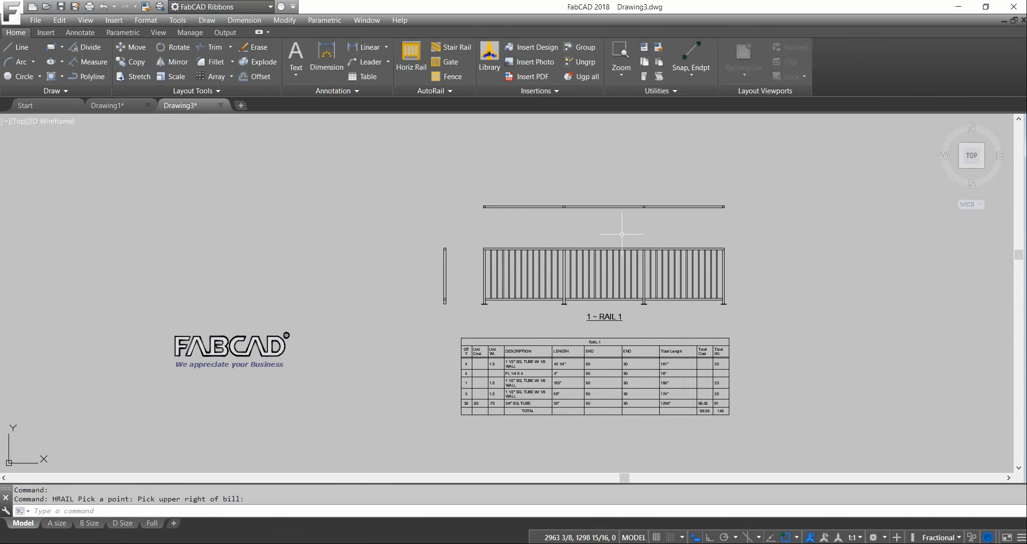
Step: Open the base plate standards from the AutoRail customization settings
click(450, 90)
click(487, 105)
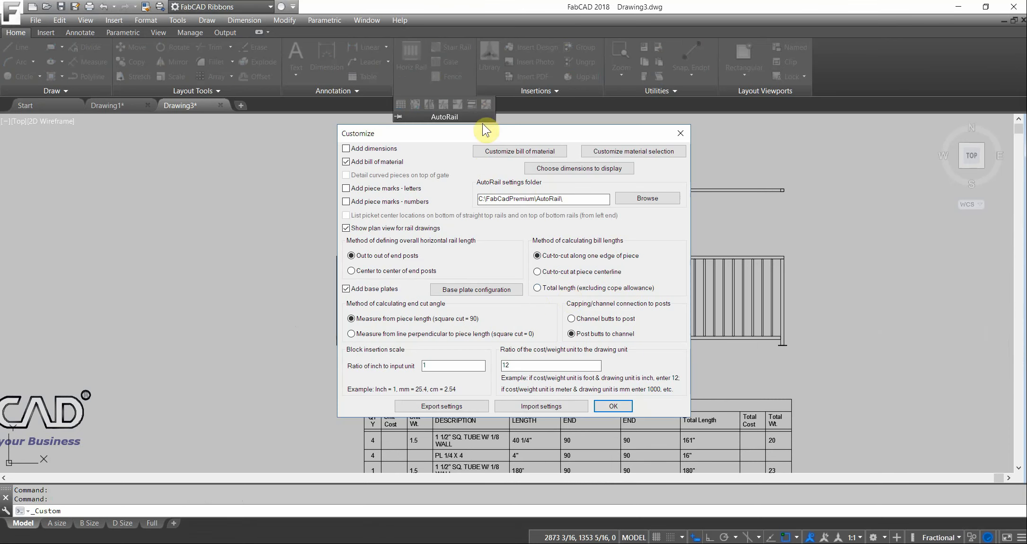
click(485, 290)
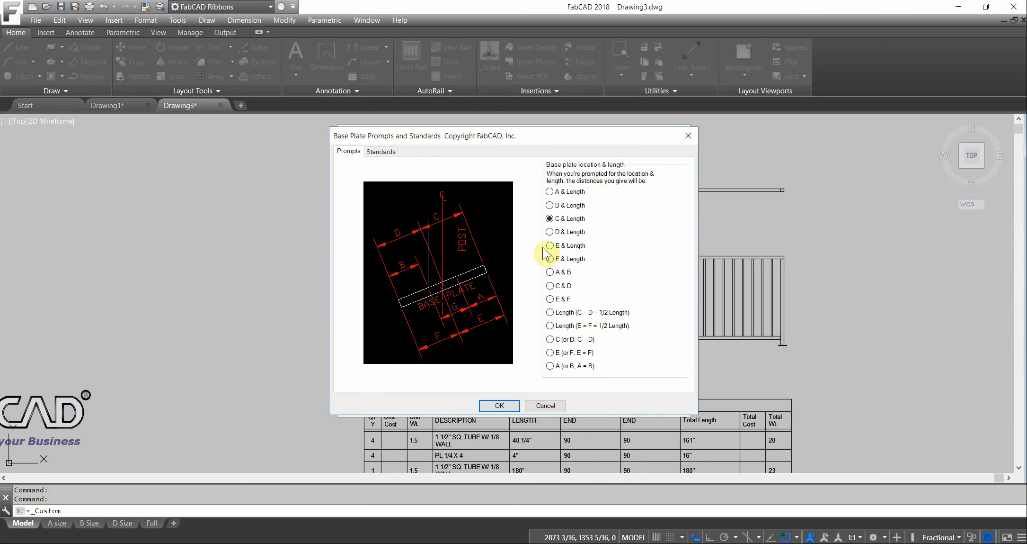
click(387, 152)
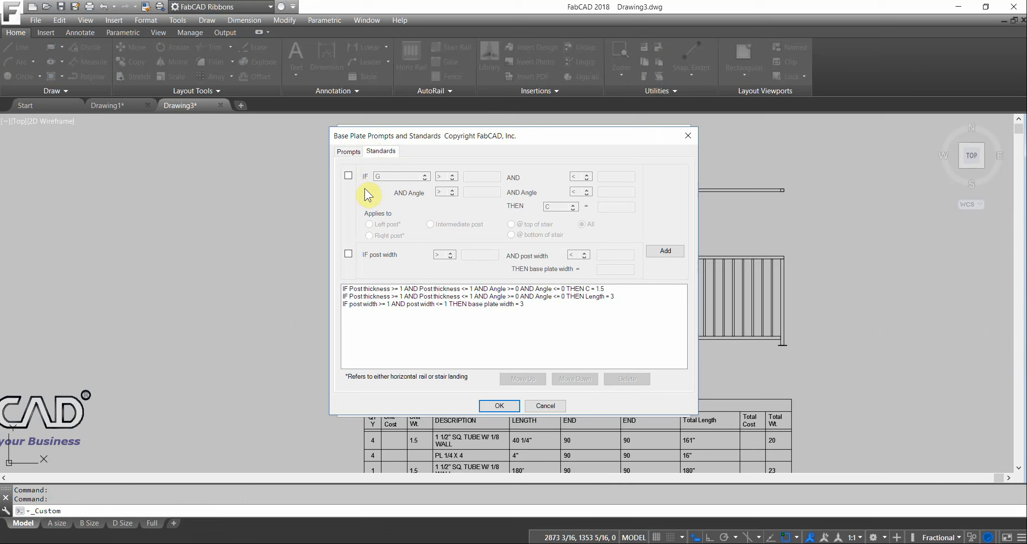
Step: Enable the first base plate rule with the condition post thickness >= 1.5 and post thickness <= 1.5
click(348, 175)
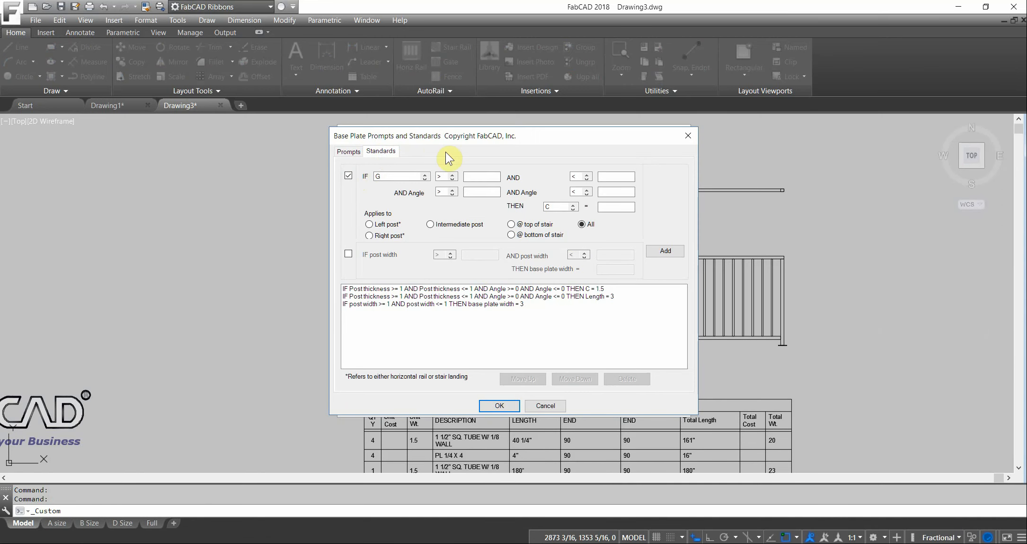
click(426, 179)
click(400, 179)
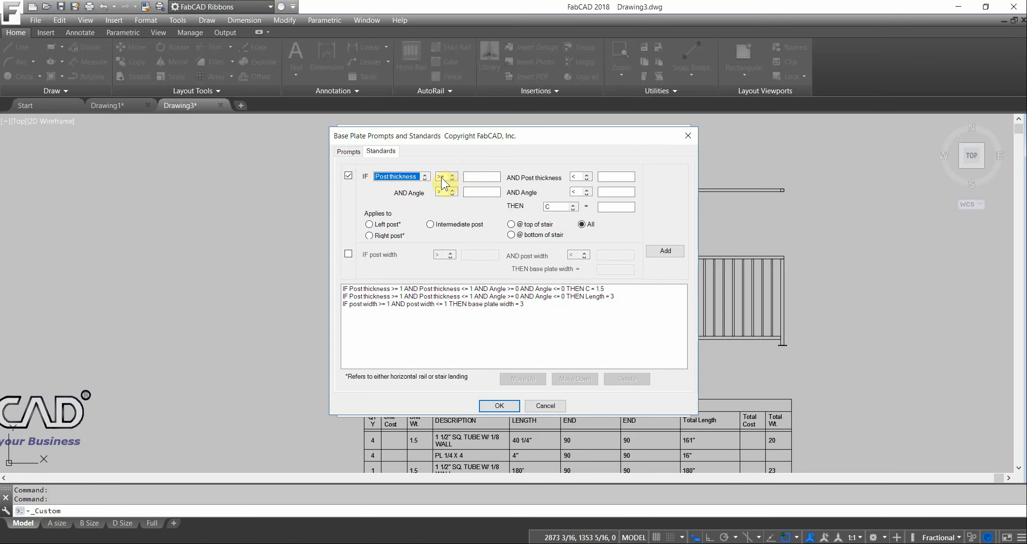
click(472, 176)
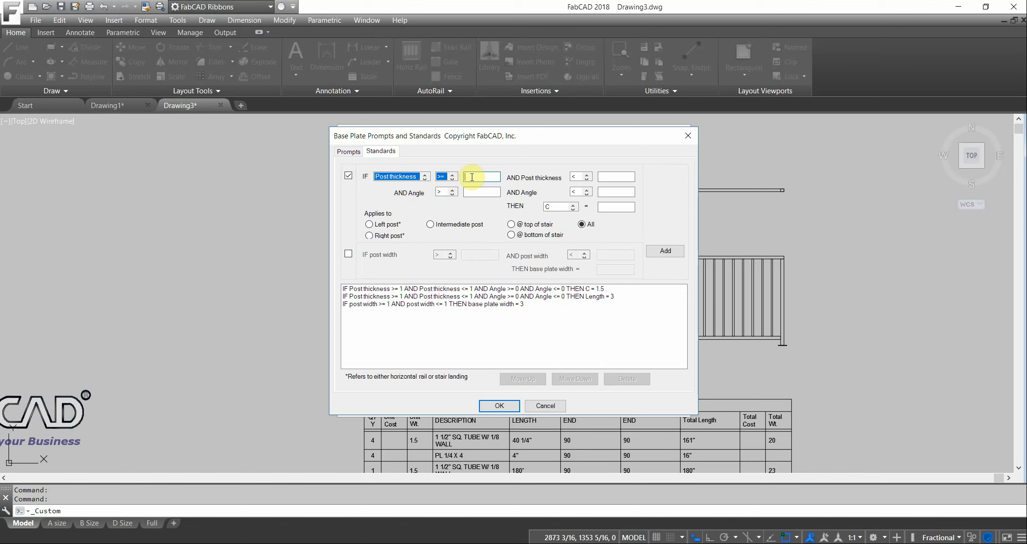
text(1.5)
click(579, 178)
click(602, 177)
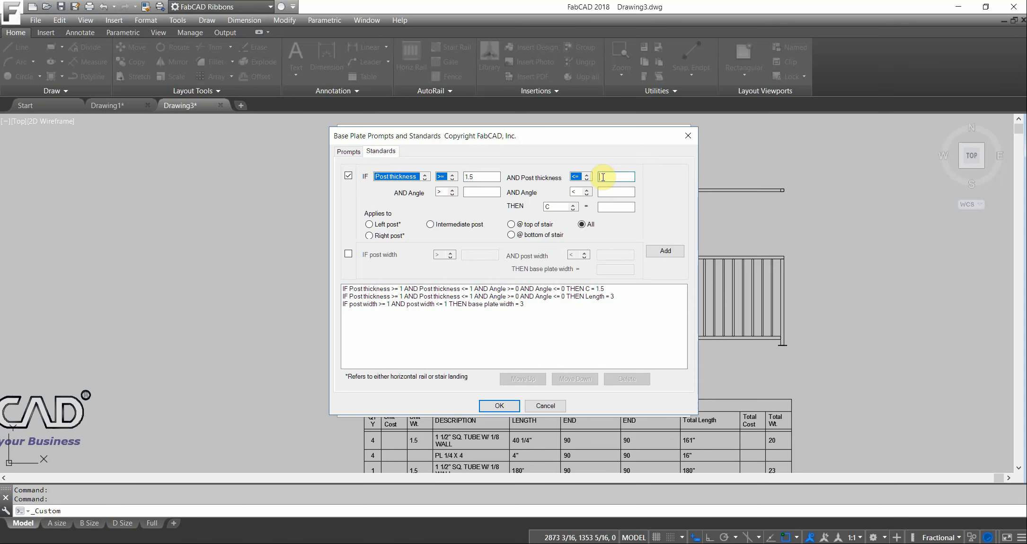
text(1.5)
Step: Limit the rule to angles >= 0 and <= 0
click(442, 192)
key(Down)
key(Tab)
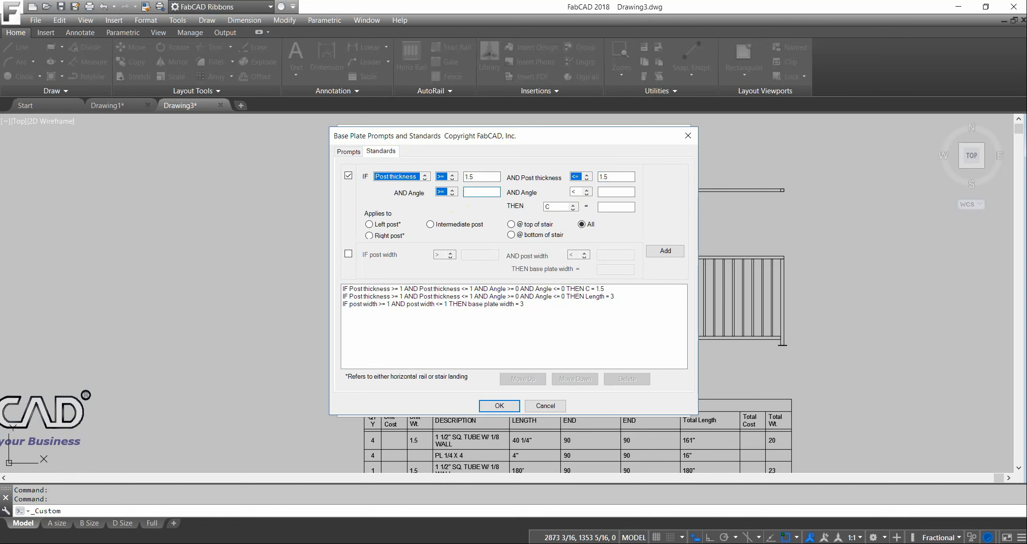
text(0)
click(587, 190)
click(609, 191)
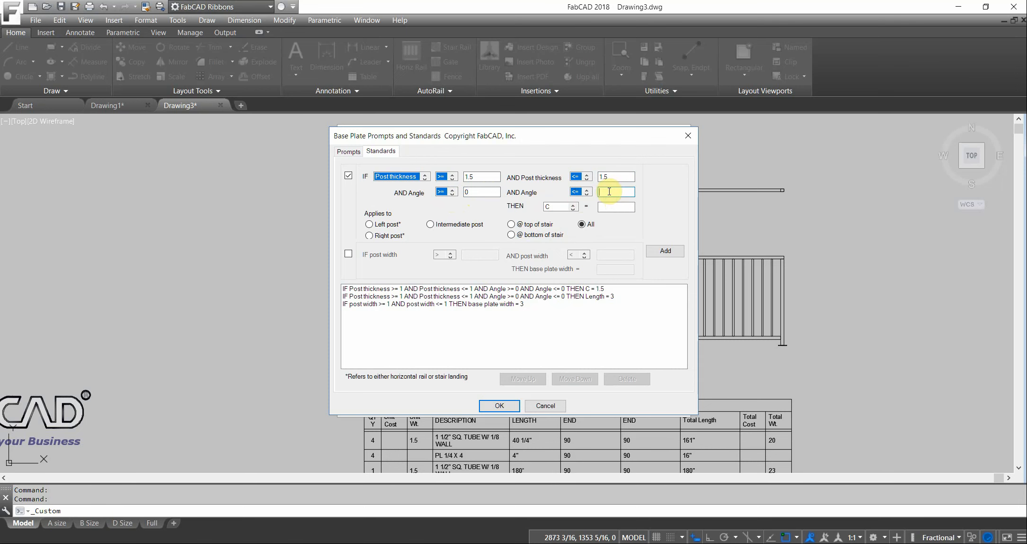
text(0)
Step: Set the rule's result to C = 2 for all posts and add it to the standards list
click(615, 207)
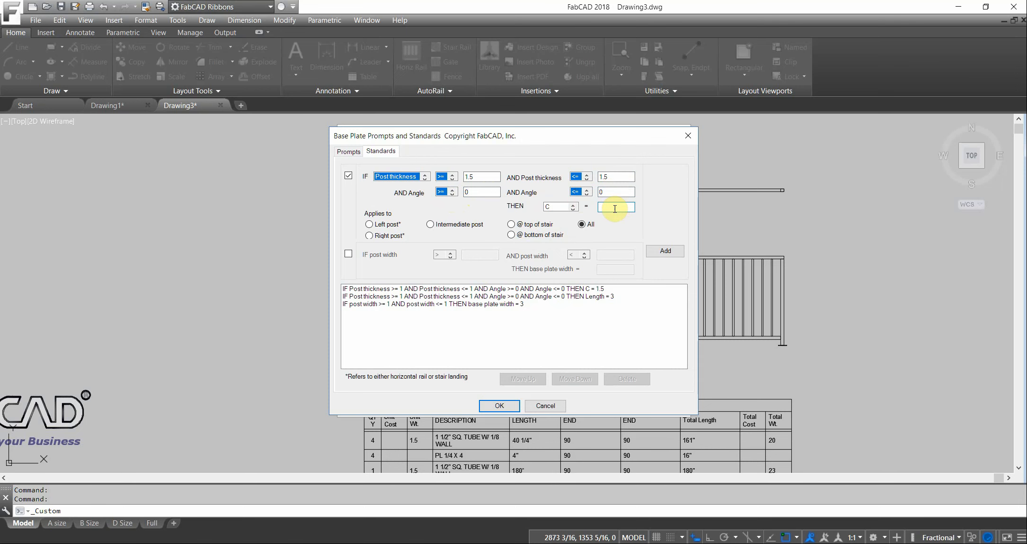
text(2)
click(661, 252)
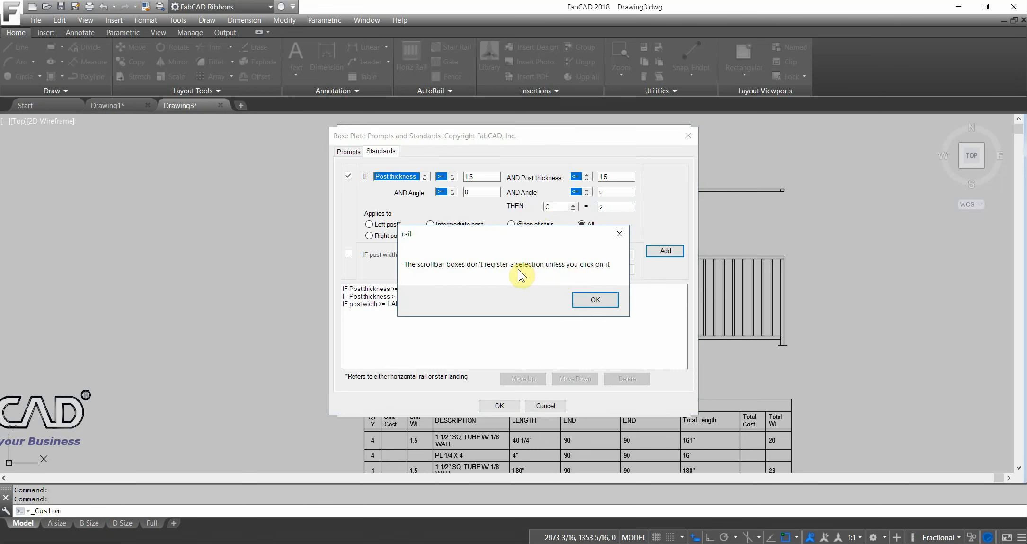
click(593, 298)
click(556, 206)
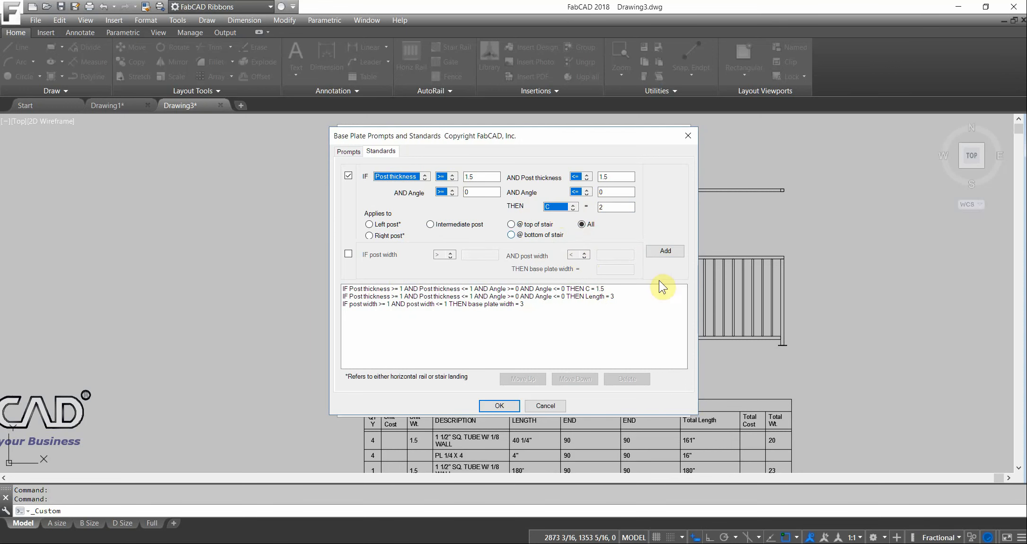
click(670, 249)
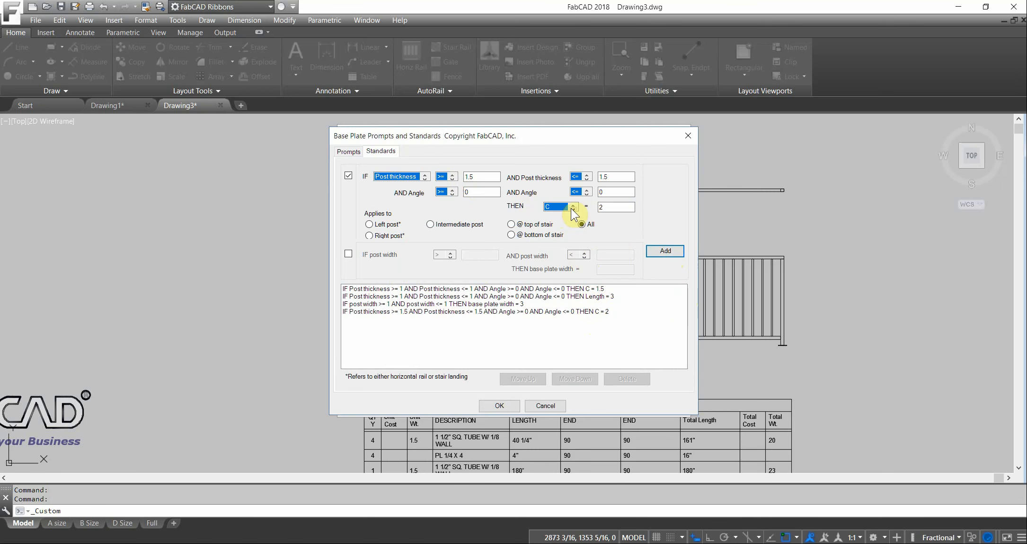
Step: Add a second rule with the same thickness and angle conditions and the result Length = 4
click(554, 207)
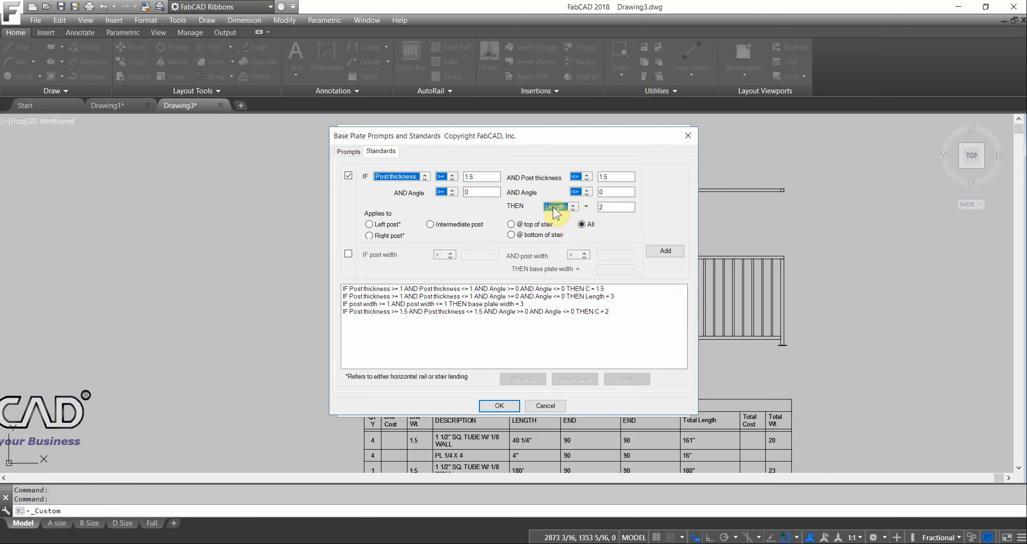
double_click(609, 206)
text(4)
click(668, 250)
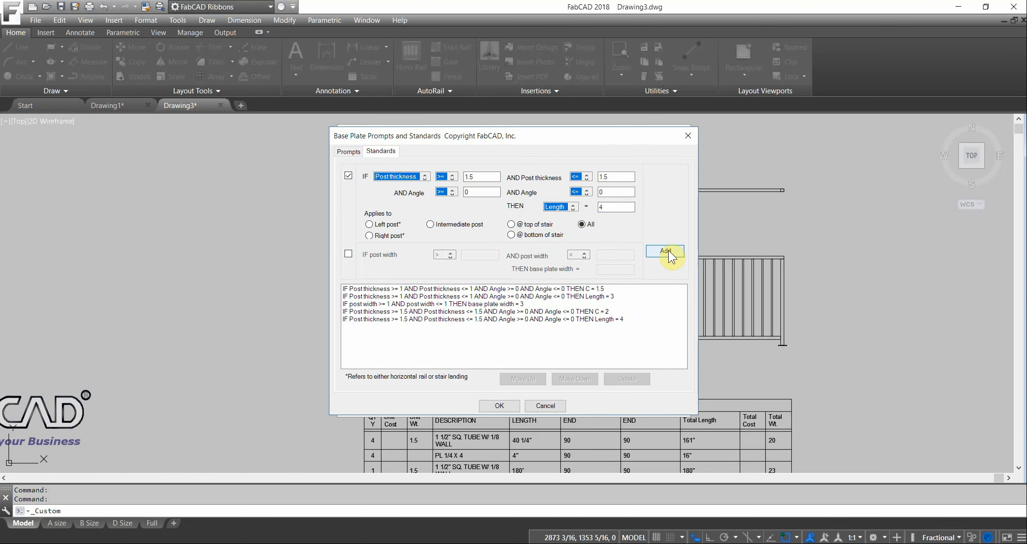
Step: Add a post width rule: if post width >= 1.5 and <= 1.5, base plate width = 4
click(349, 255)
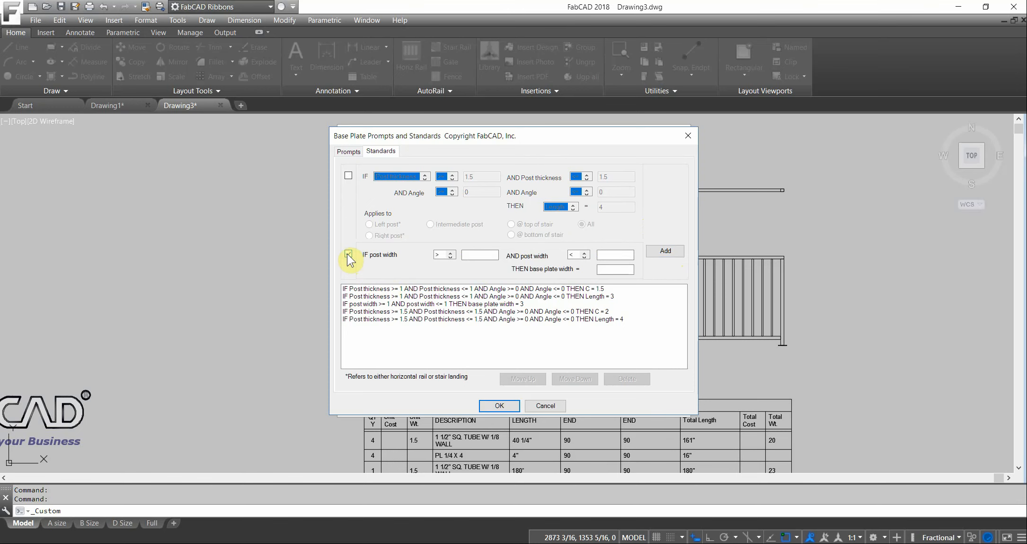
click(445, 256)
click(451, 257)
click(439, 256)
click(471, 255)
text(1.5)
click(578, 254)
click(606, 256)
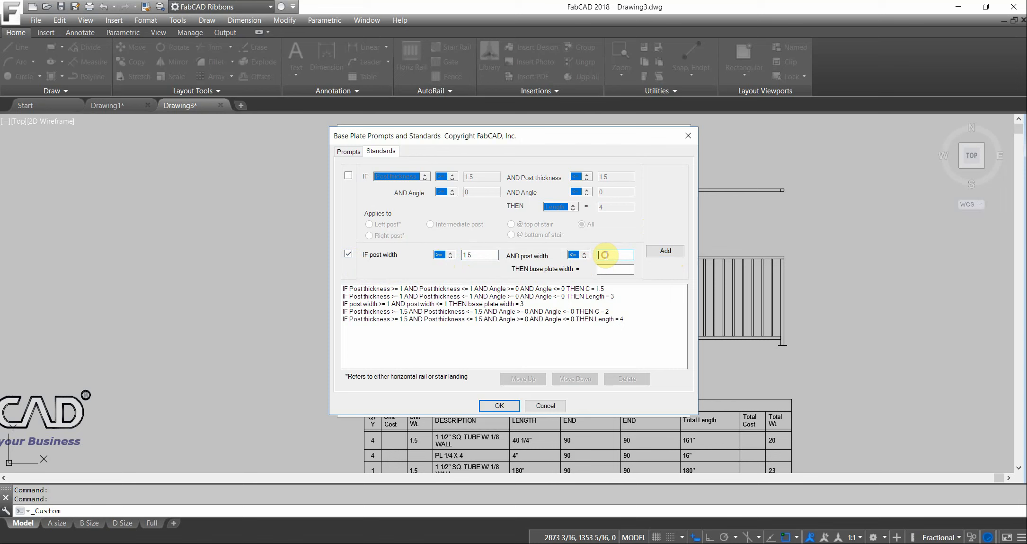
text(1.5)
click(605, 270)
text(4)
click(667, 251)
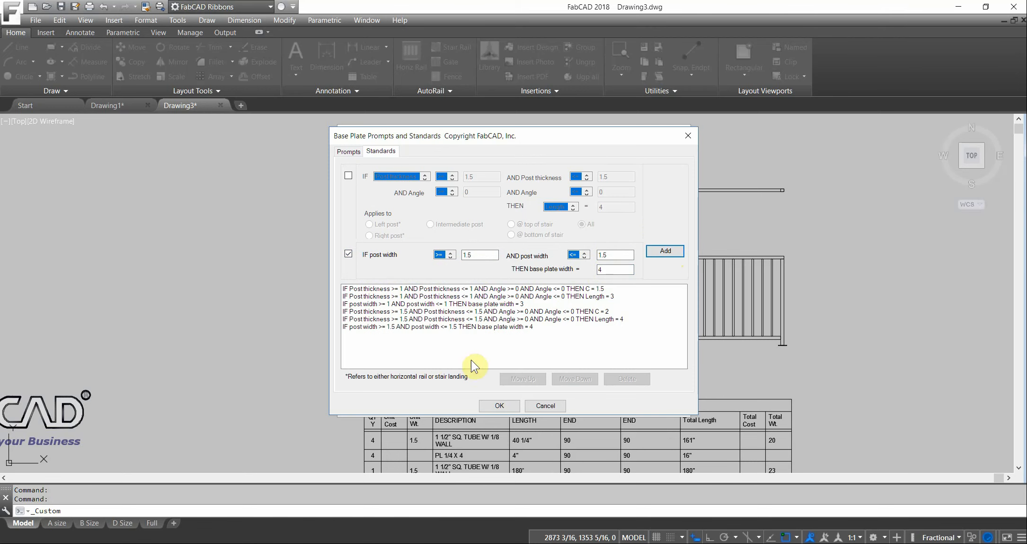
Step: Accept the base plate standards and close the AutoRail customization settings
click(510, 408)
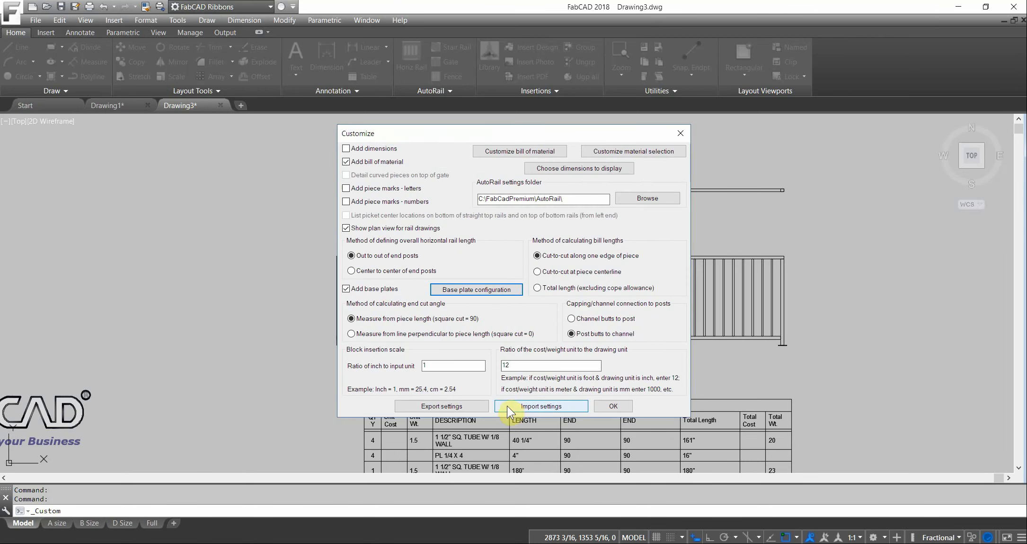
click(619, 410)
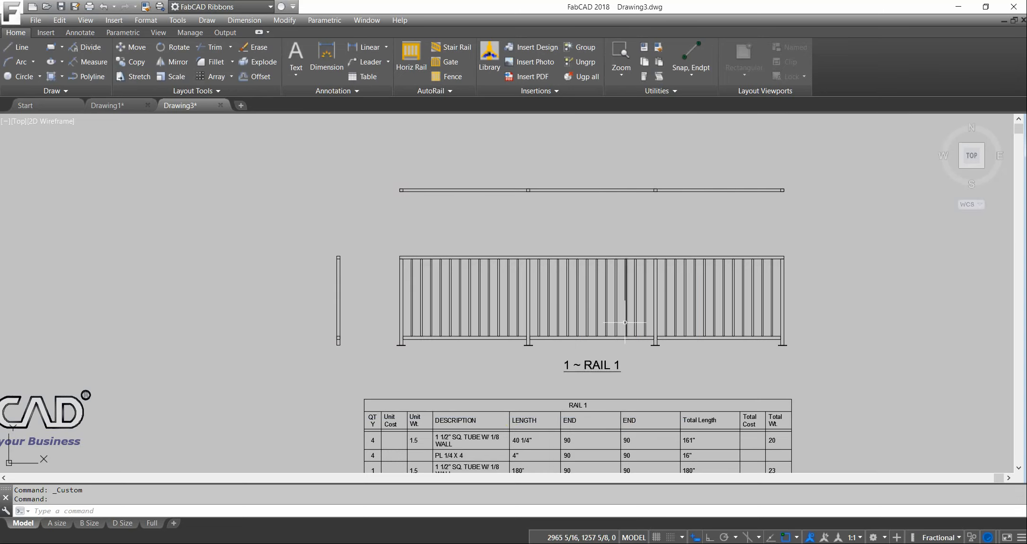
Step: Draw another 15' horizontal rail with vertical pickets in the empty space beside the first rail, placing its bill of material just below it
scroll(616, 329, down, 8)
middle_drag(612, 322, 385, 327)
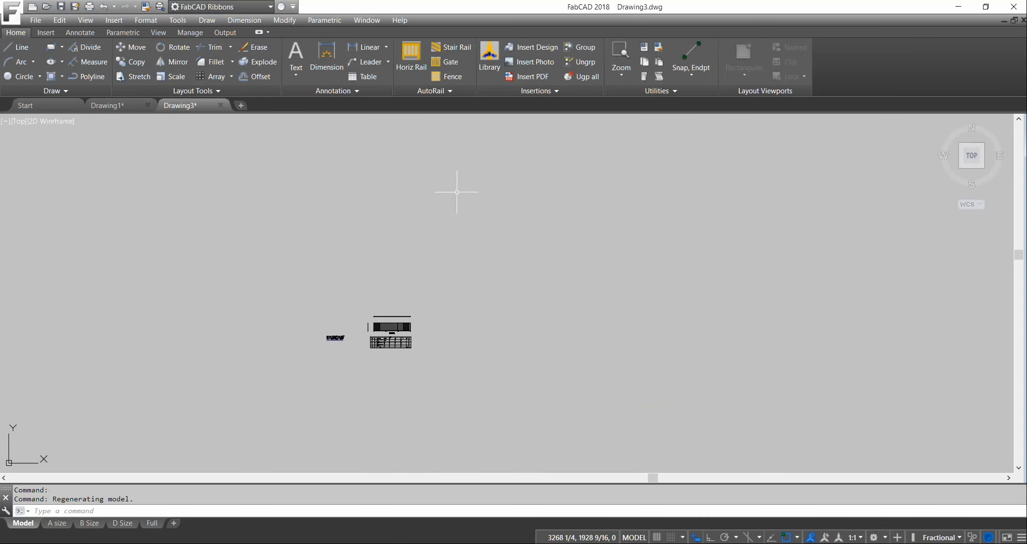
click(411, 56)
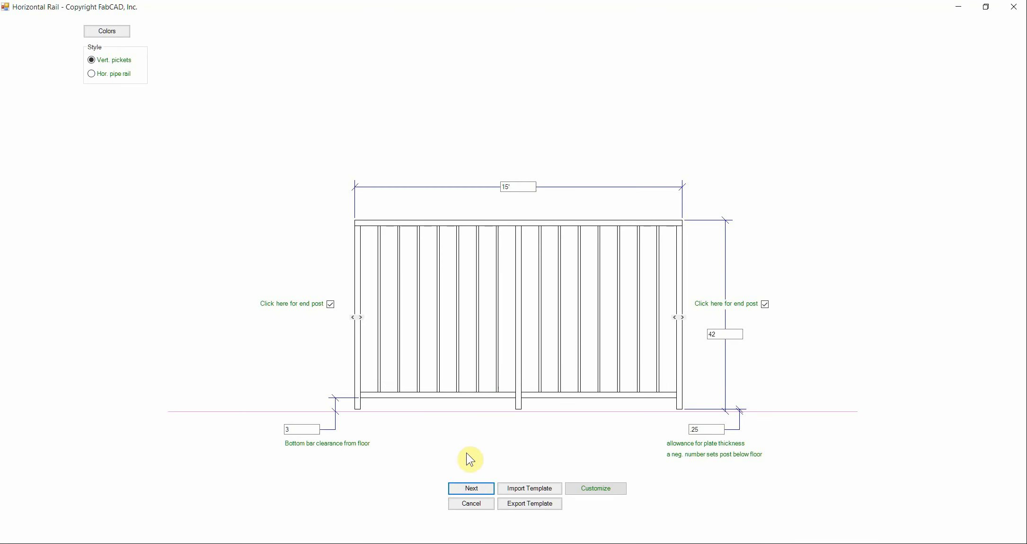
click(471, 488)
click(256, 208)
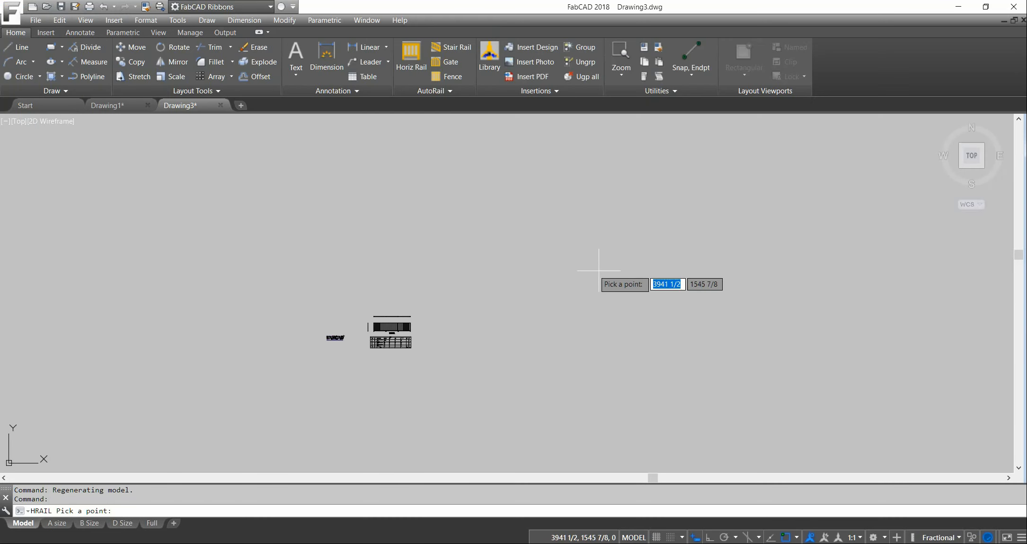
click(570, 294)
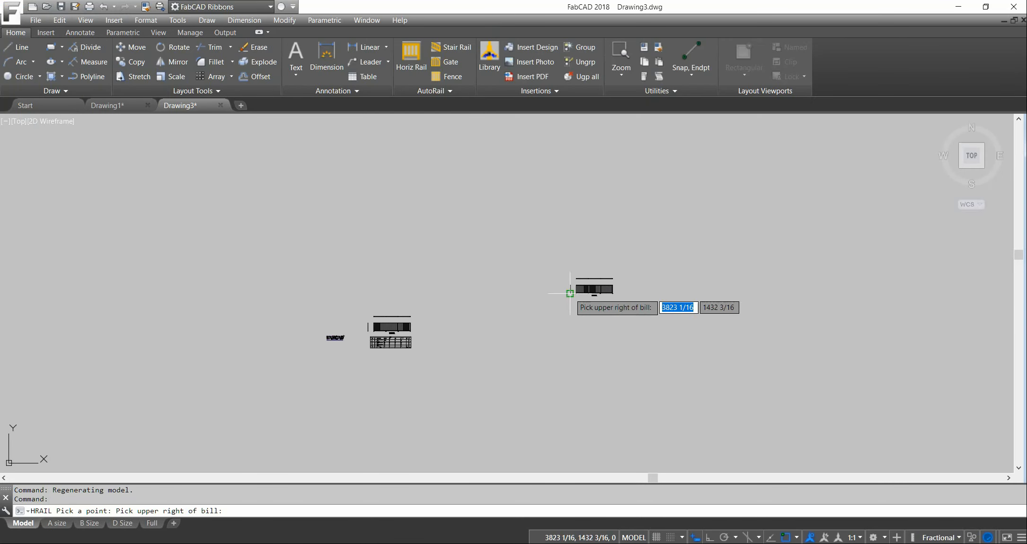
click(623, 303)
Step: Examine the base plates under the new rail's posts and the plate entry in its bill of material
scroll(600, 293, up, 10)
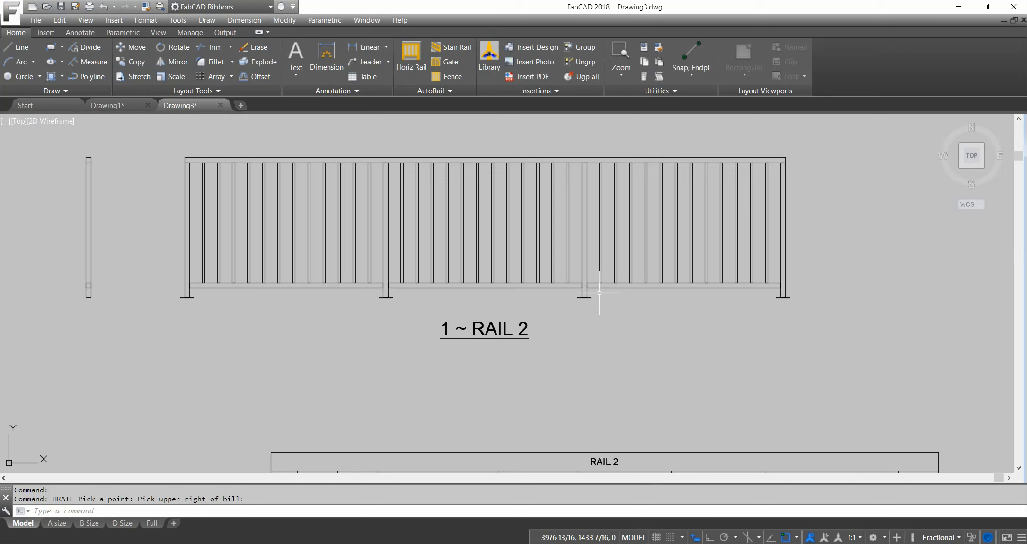
scroll(600, 292, down, 3)
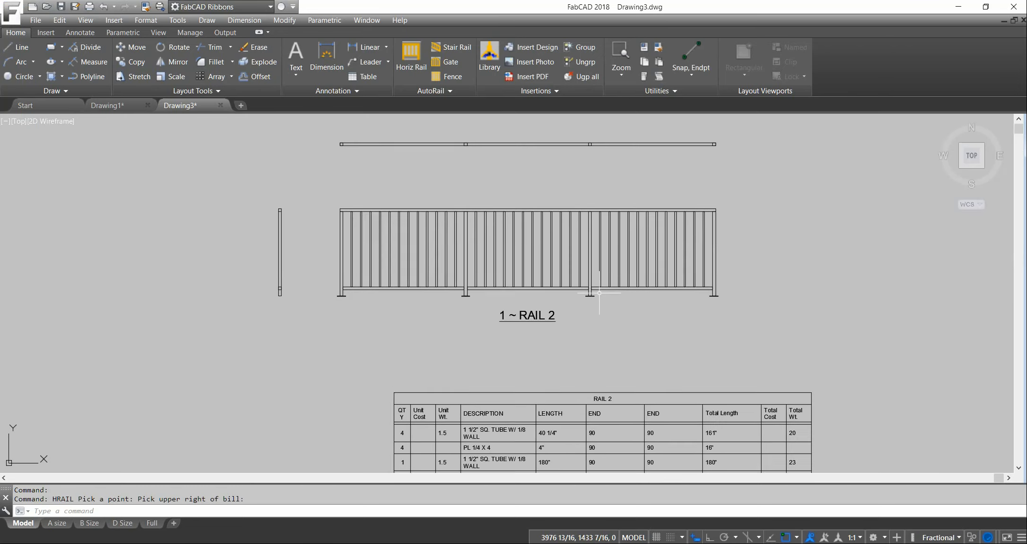
scroll(611, 280, up, 2)
scroll(593, 294, down, 1)
scroll(561, 291, up, 2)
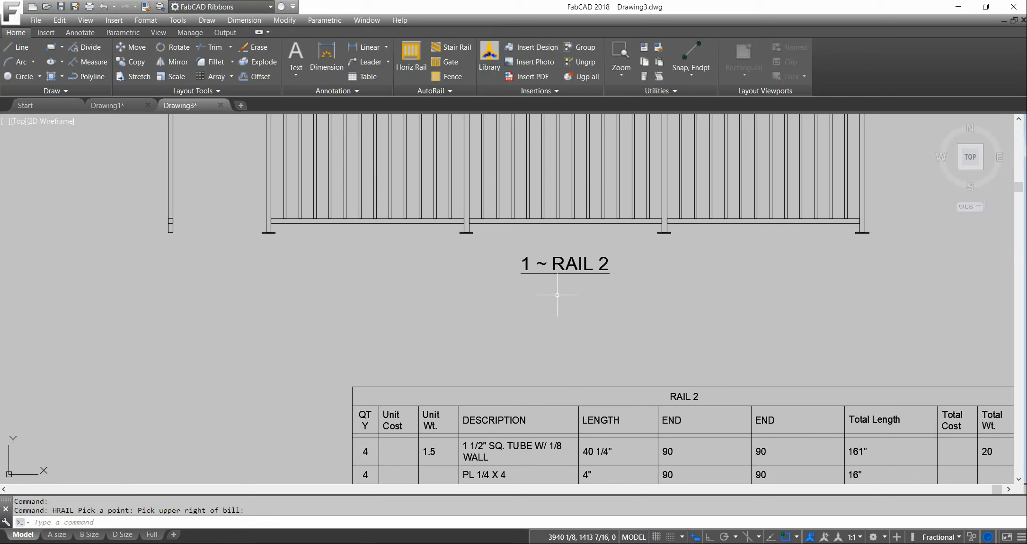
scroll(662, 283, down, 2)
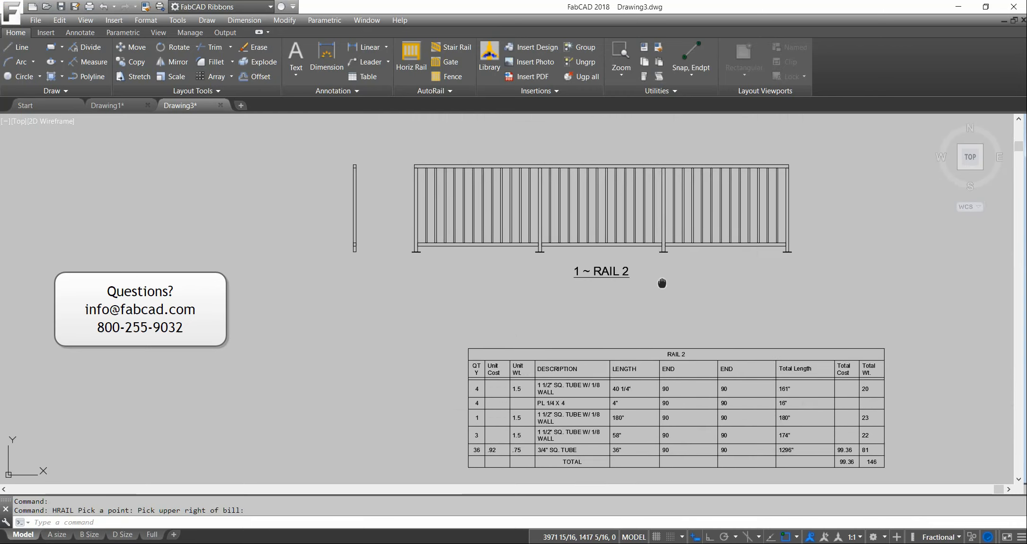
middle_drag(662, 283, 549, 235)
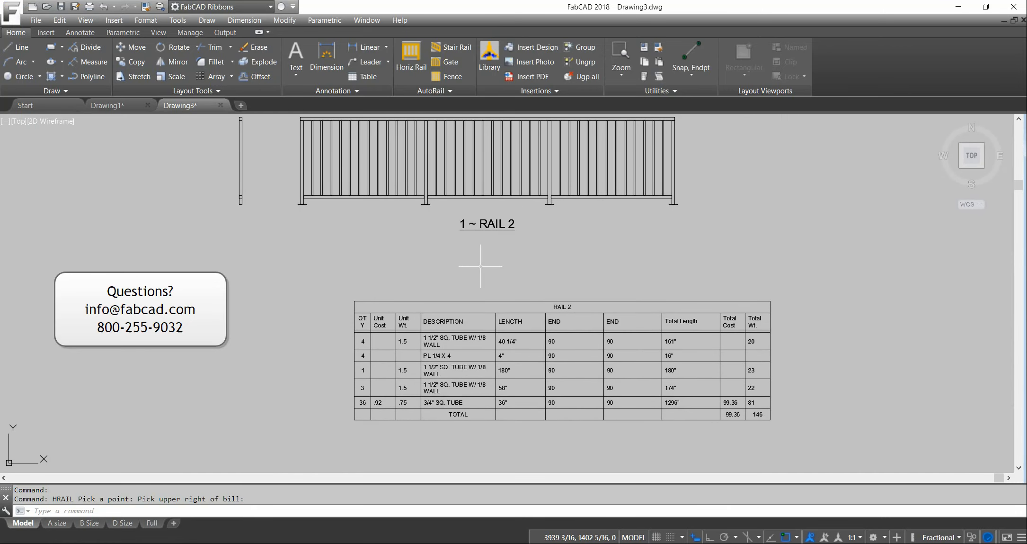